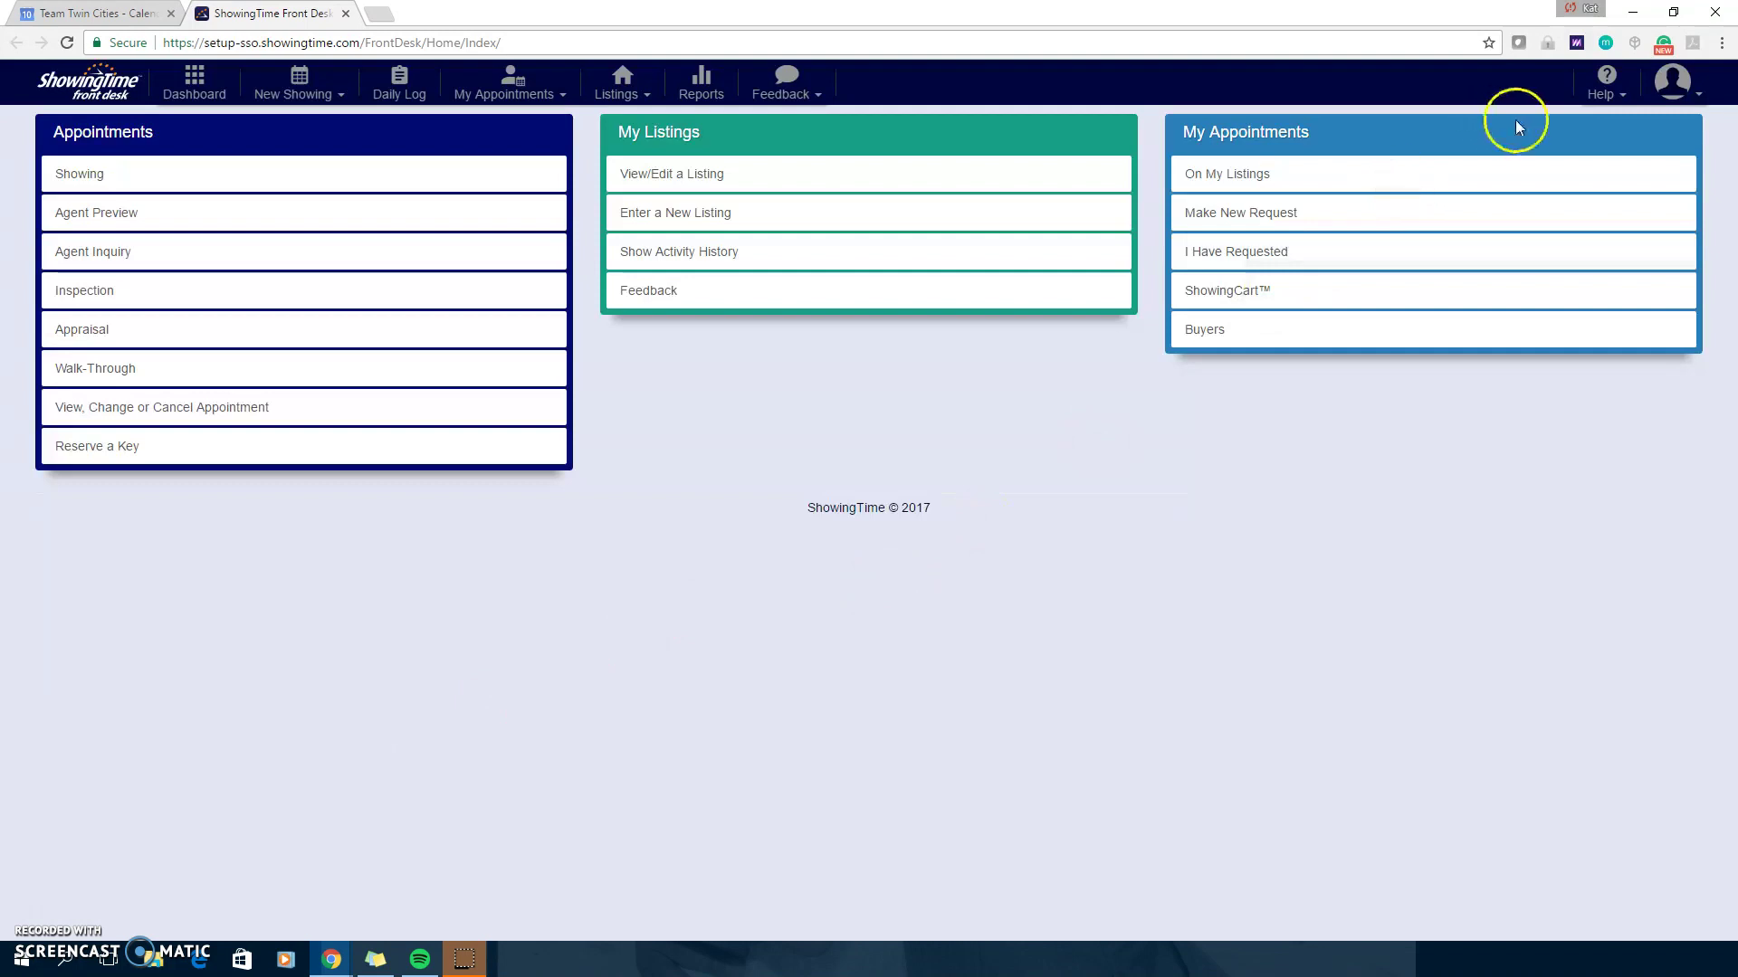
# Open the Calendar Sync dialog from the agent's Edit My Profile page
pyautogui.click(1674, 83)
pyautogui.click(1687, 93)
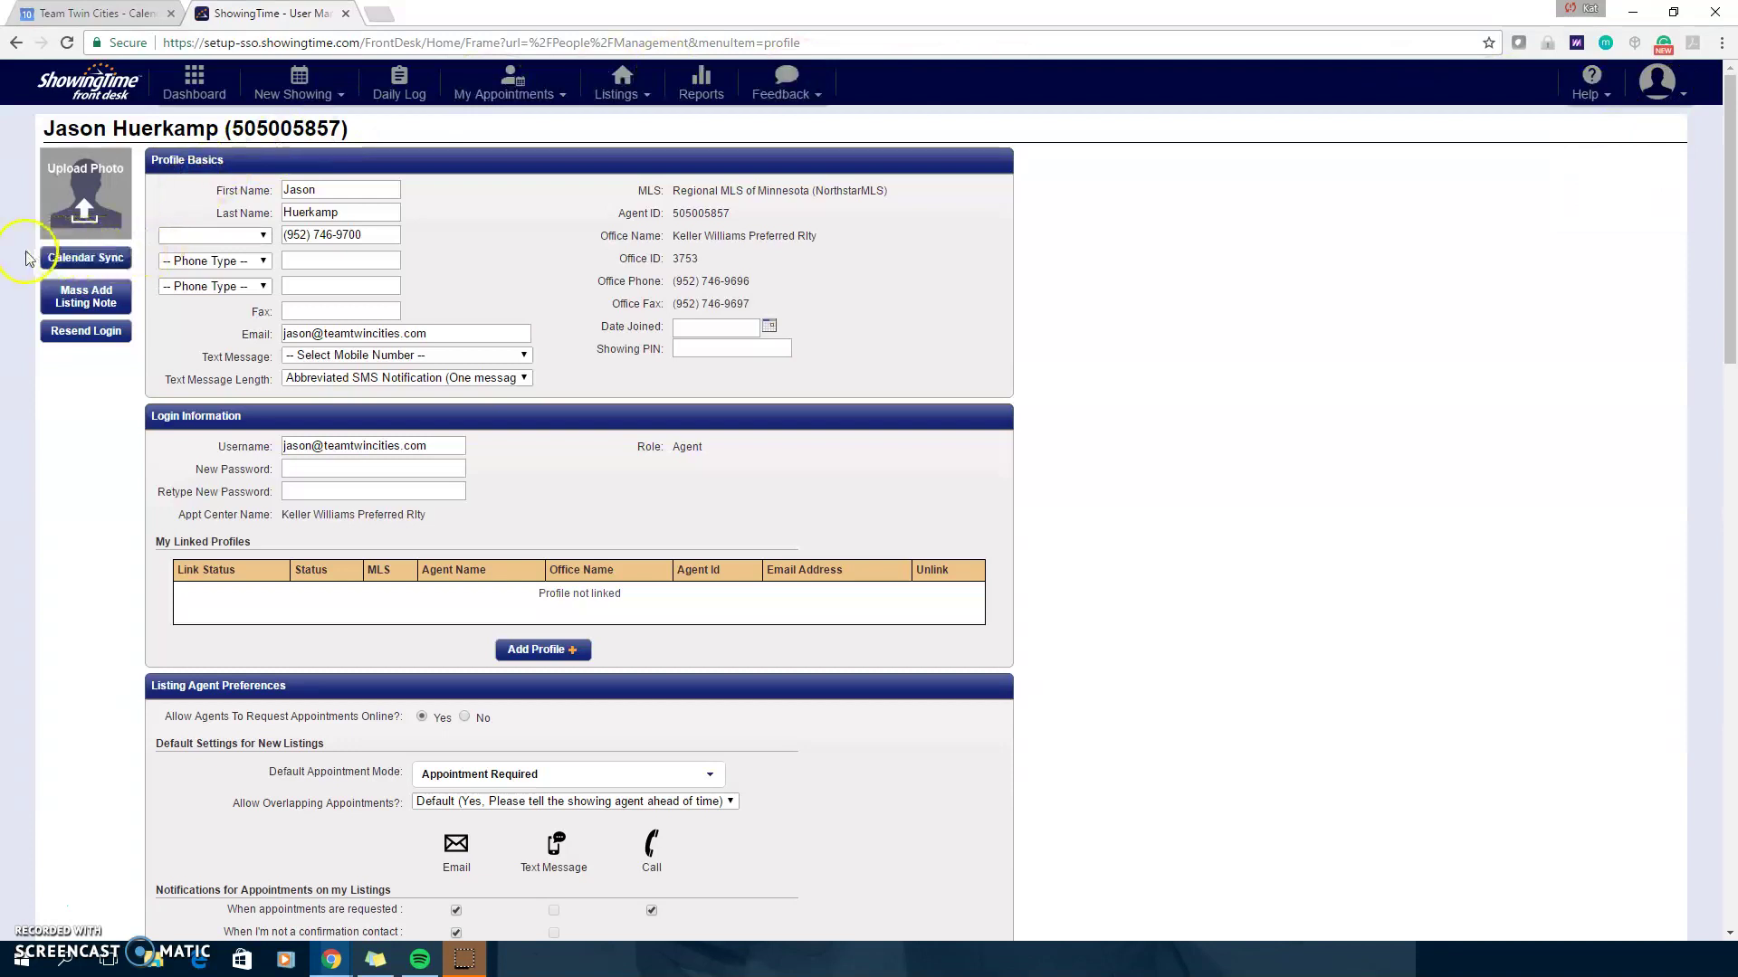
pyautogui.click(84, 259)
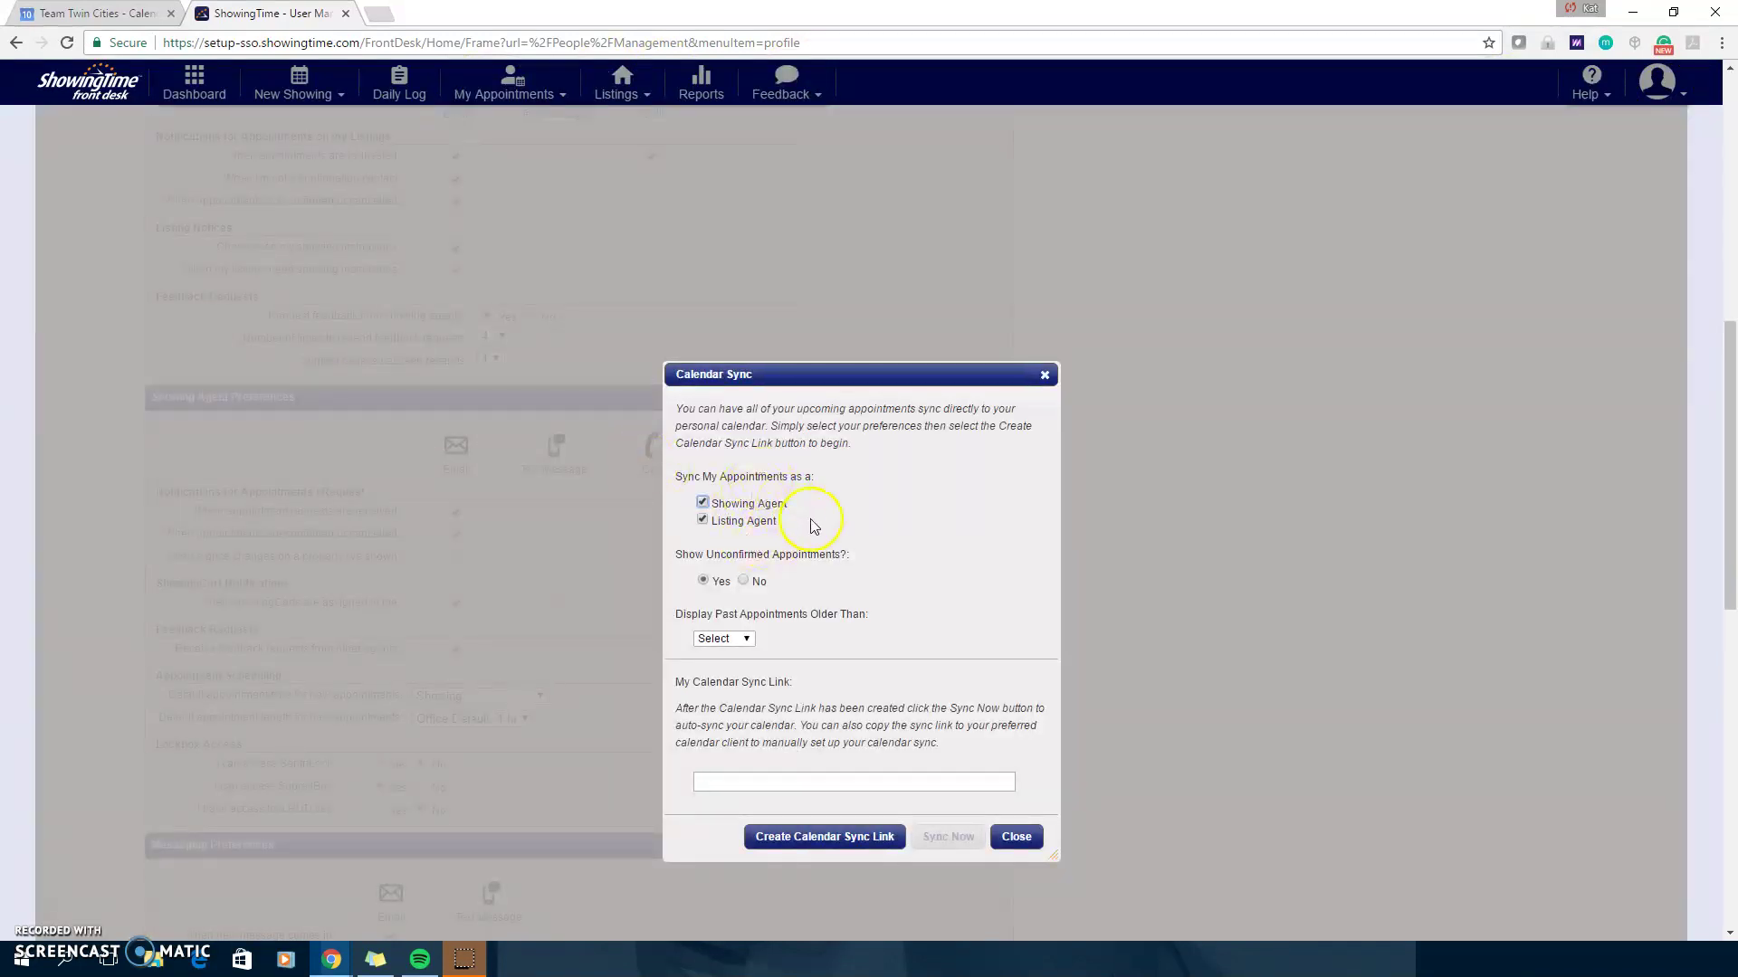
# Sync showing and listing agent appointments, exclude unconfirmed ones, and keep 1 year of past appointments
pyautogui.click(702, 522)
pyautogui.click(701, 522)
pyautogui.click(742, 582)
pyautogui.click(745, 641)
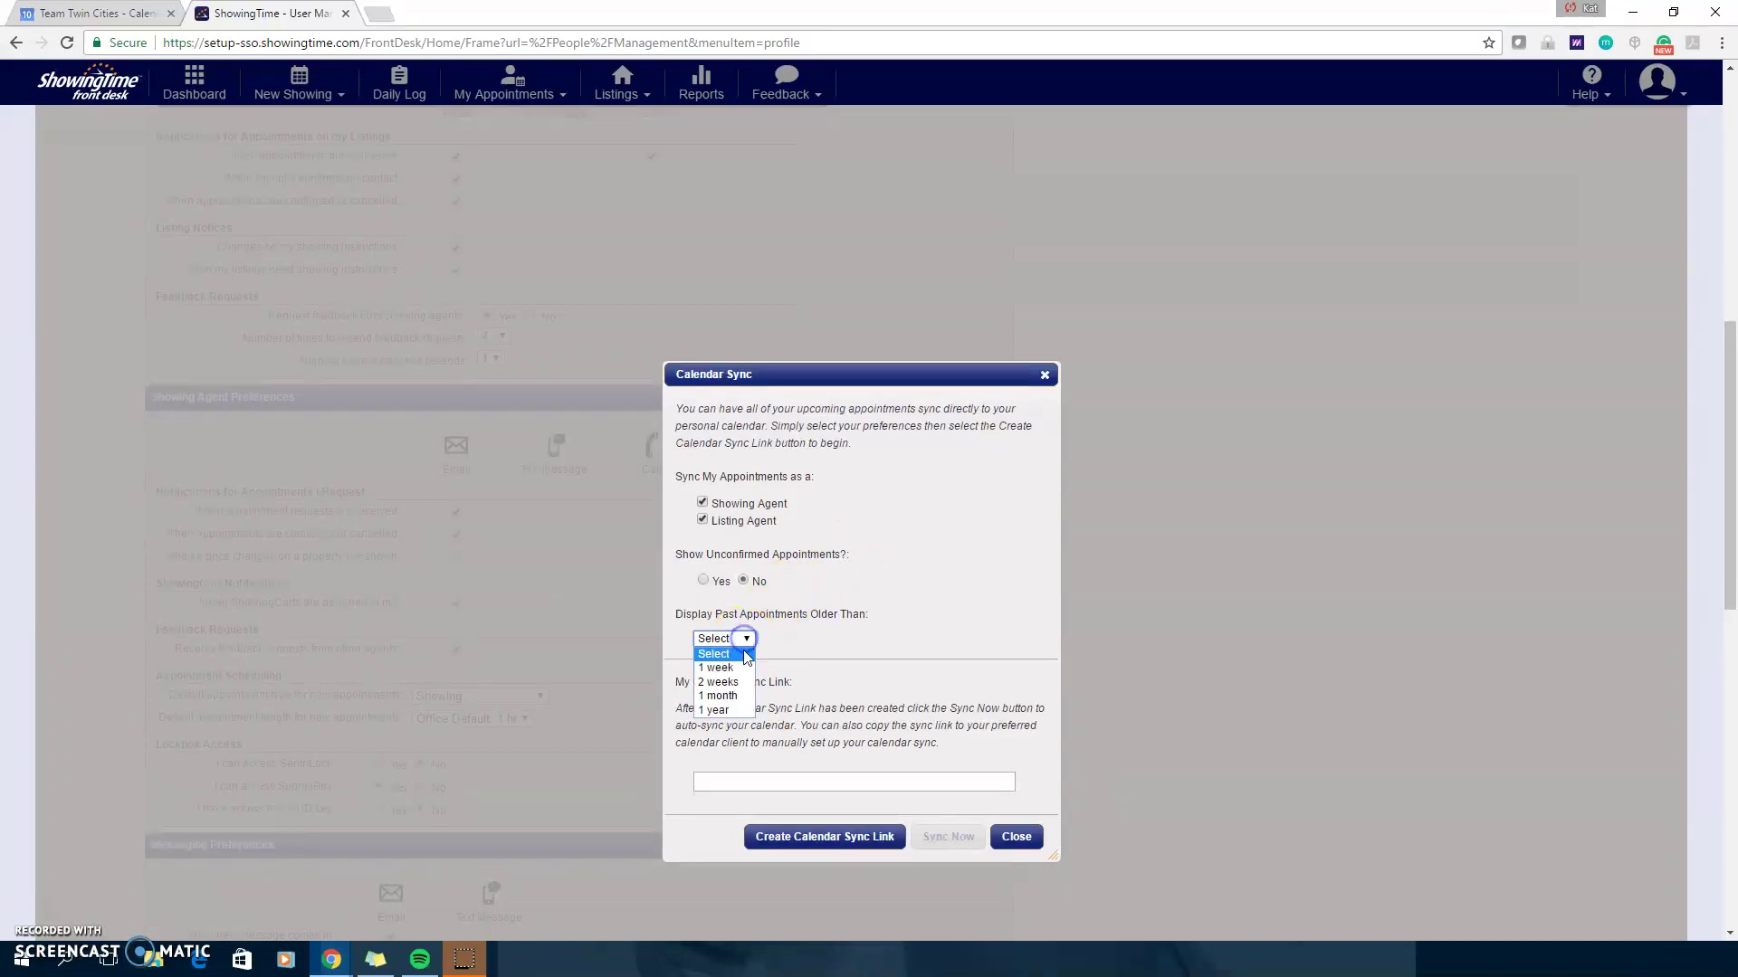
pyautogui.click(722, 708)
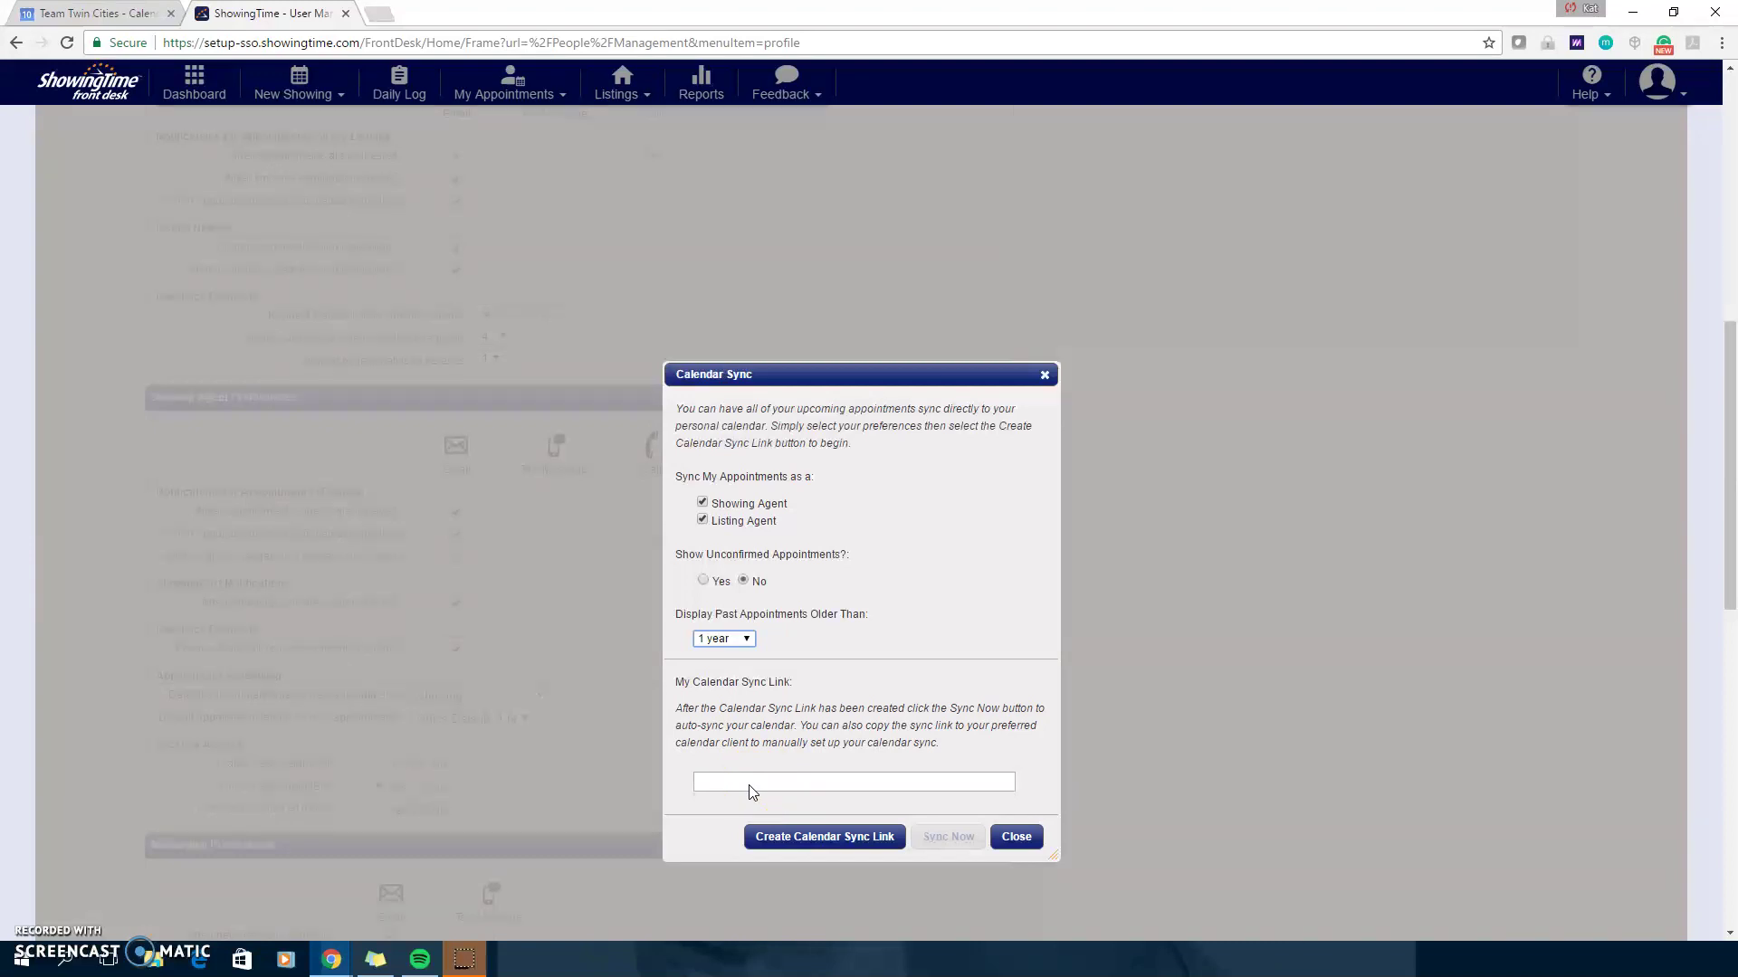
# Generate the webcal sync link, copy its URL, and move to Google Calendar
pyautogui.click(820, 839)
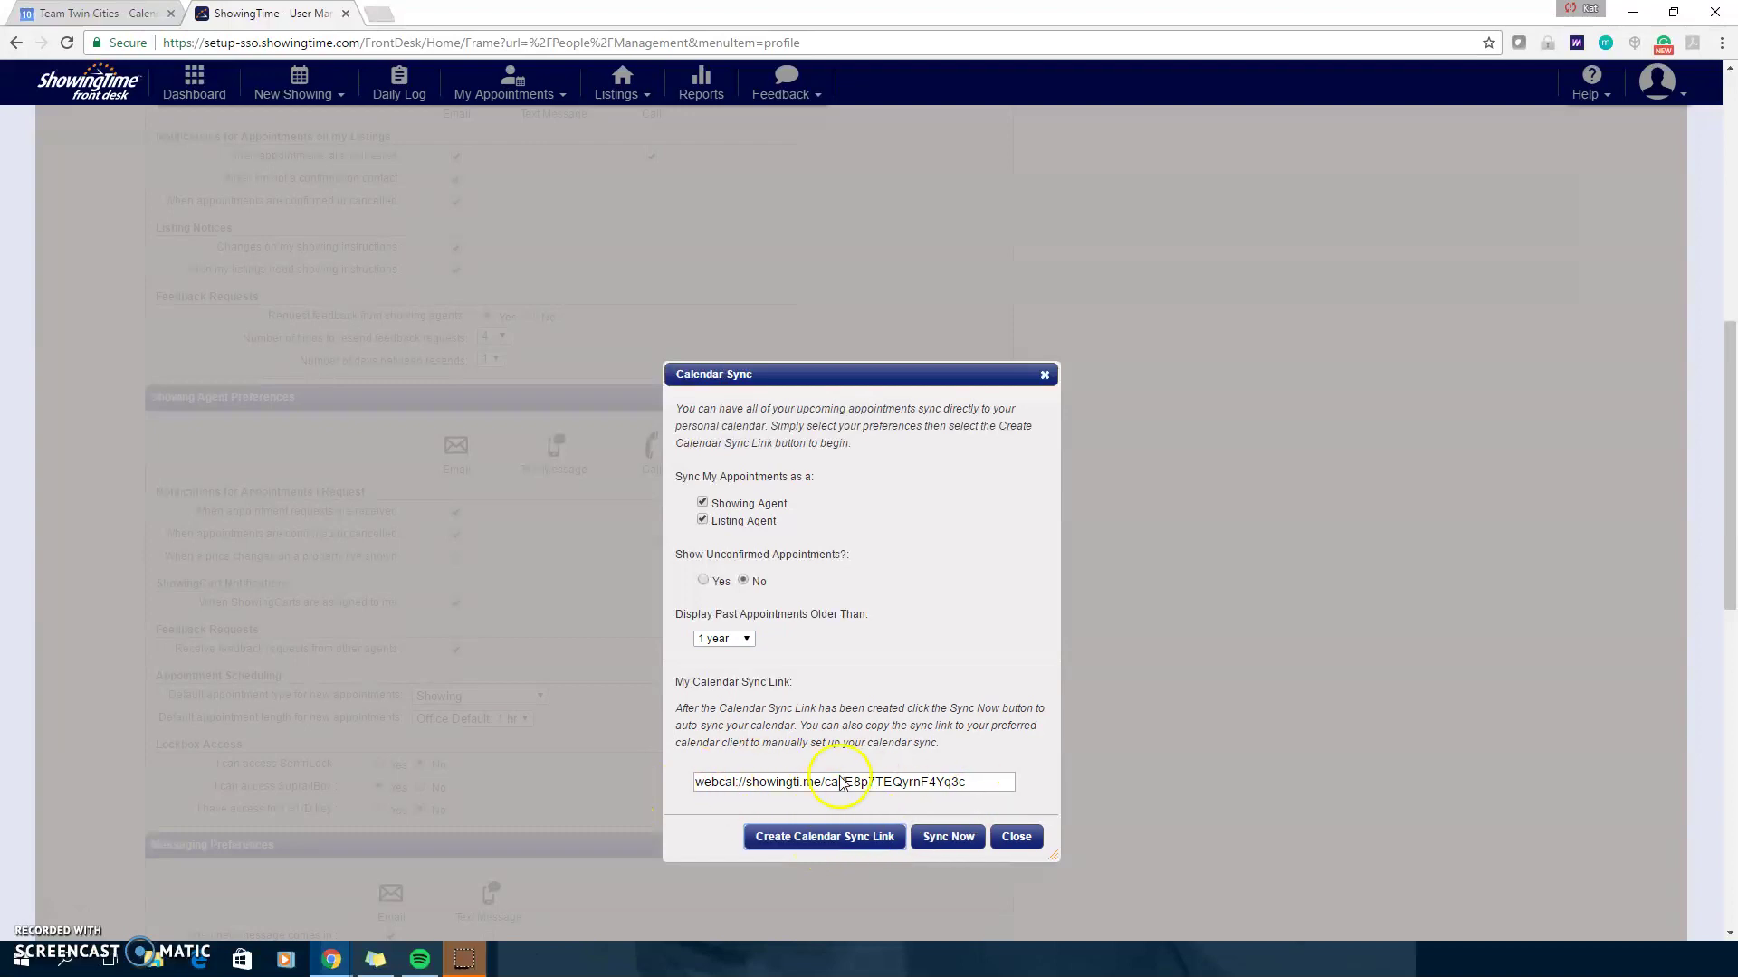
pyautogui.moveTo(988, 784); pyautogui.dragTo(844, 783)
pyautogui.tripleClick(986, 784)
pyautogui.hotkey('ctrl', 'c')
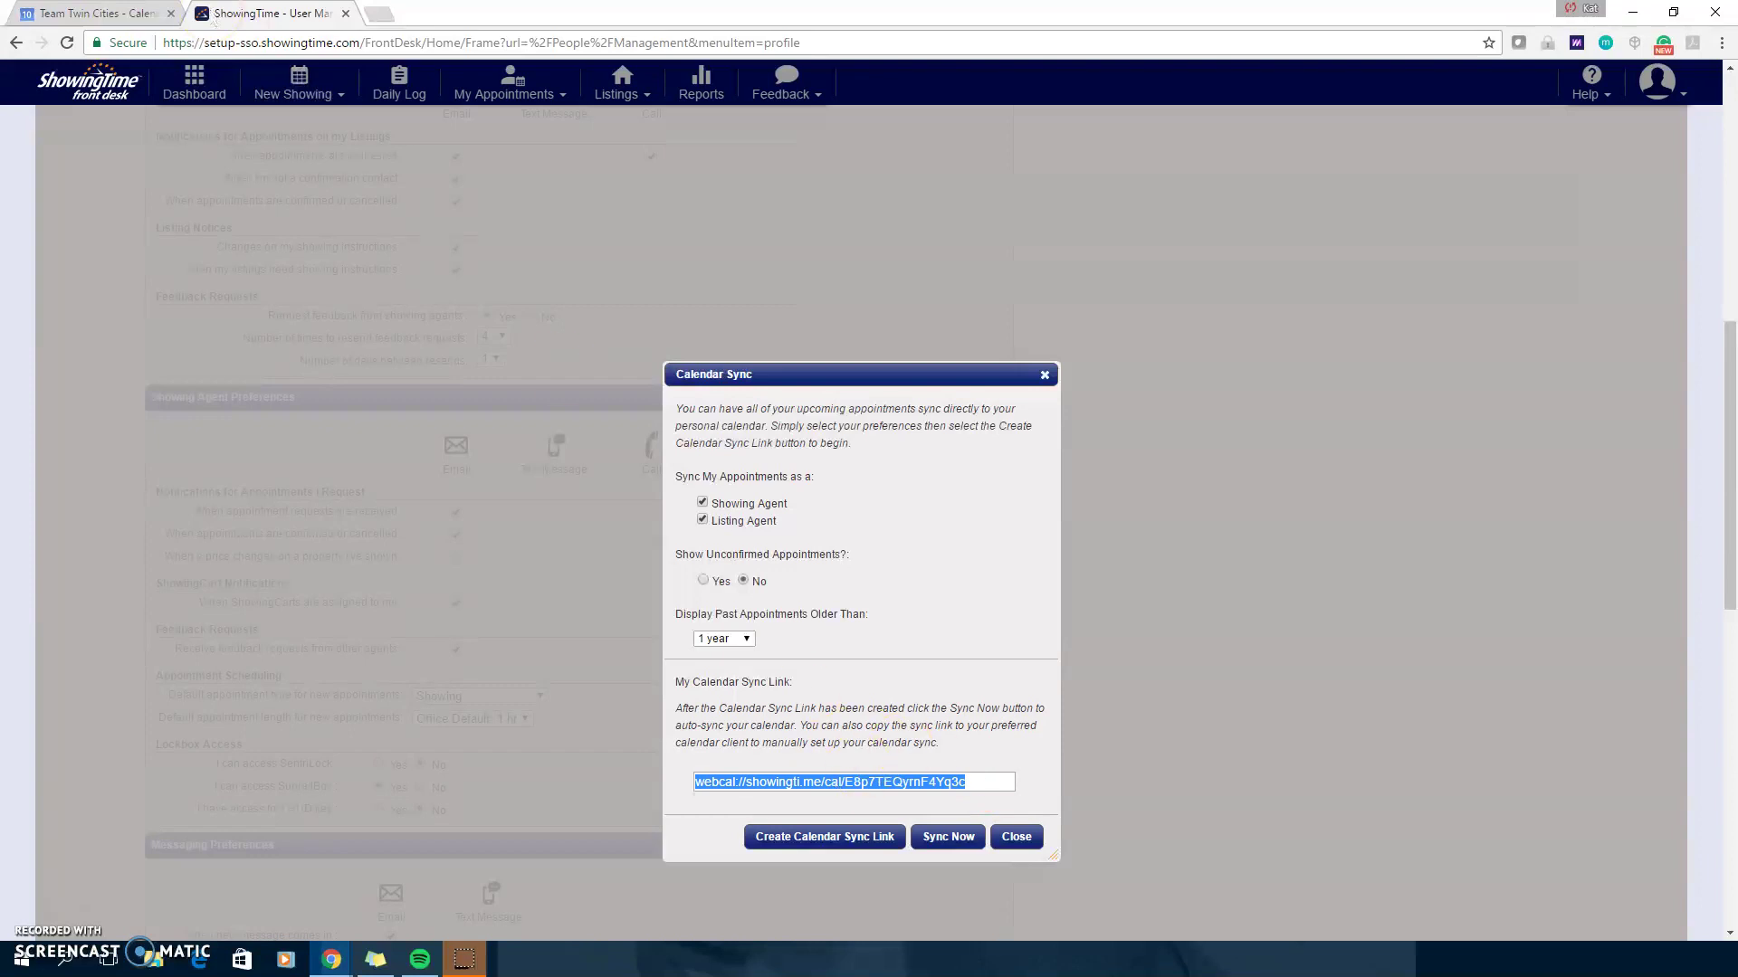
pyautogui.click(96, 14)
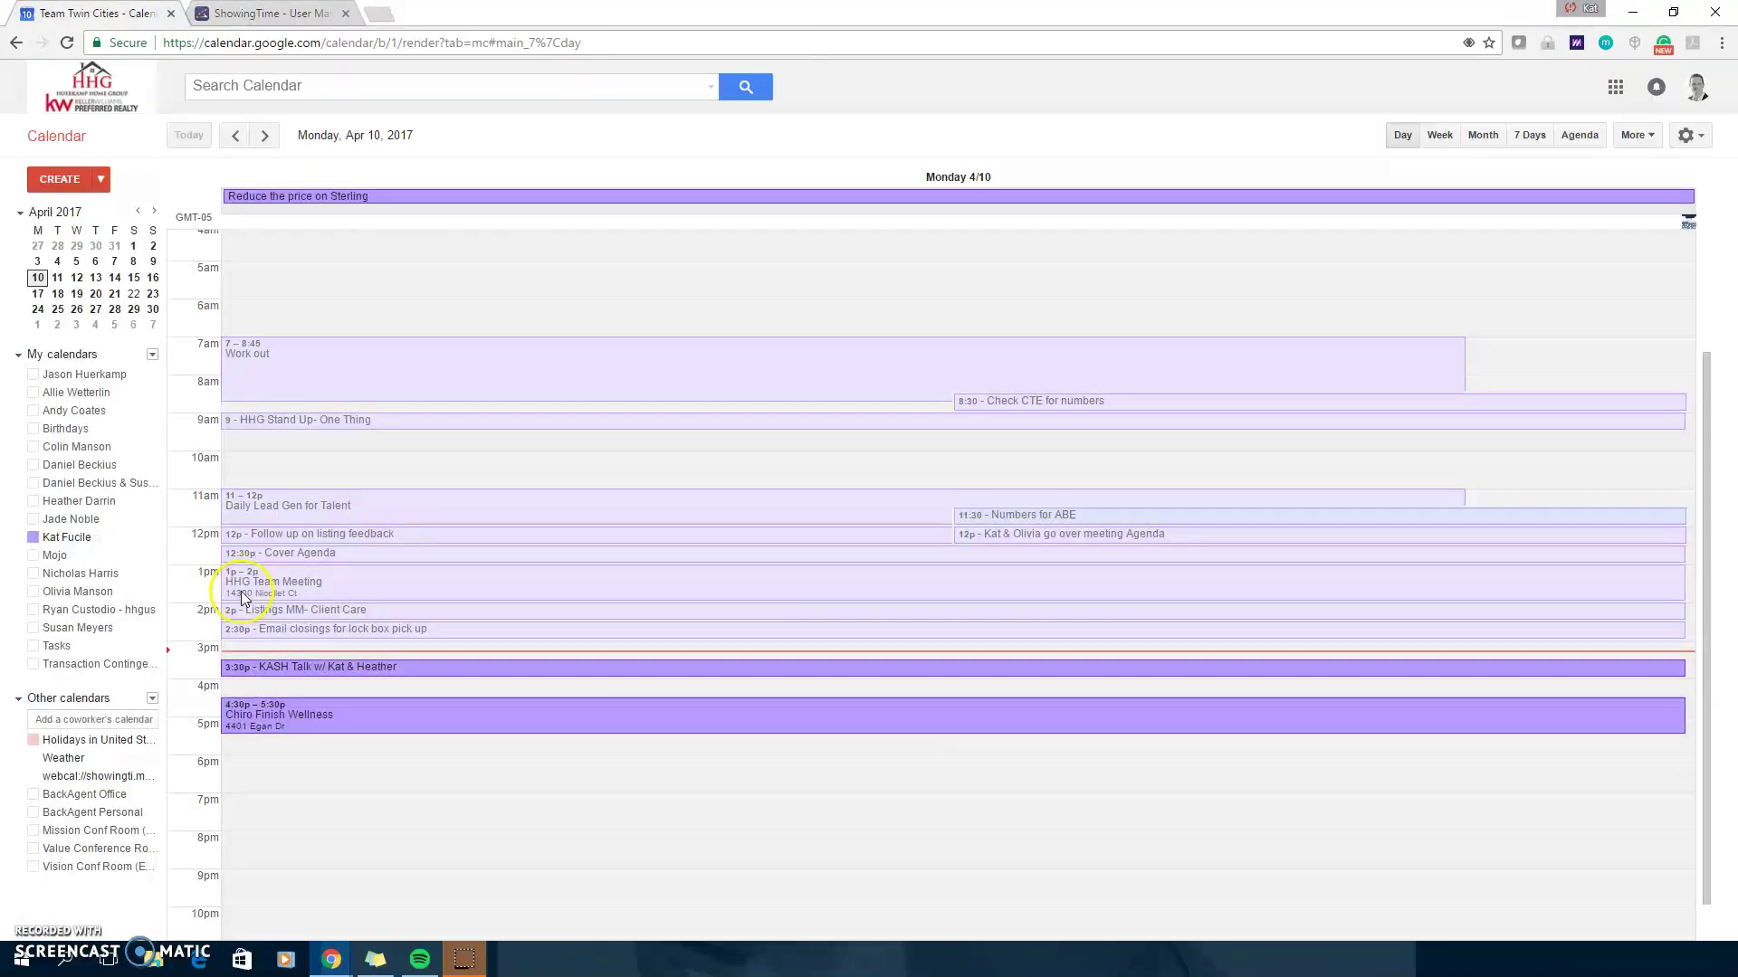
# Add the copied ShowingTime webcal URL as a calendar through Other calendars' Add by URL
pyautogui.click(150, 699)
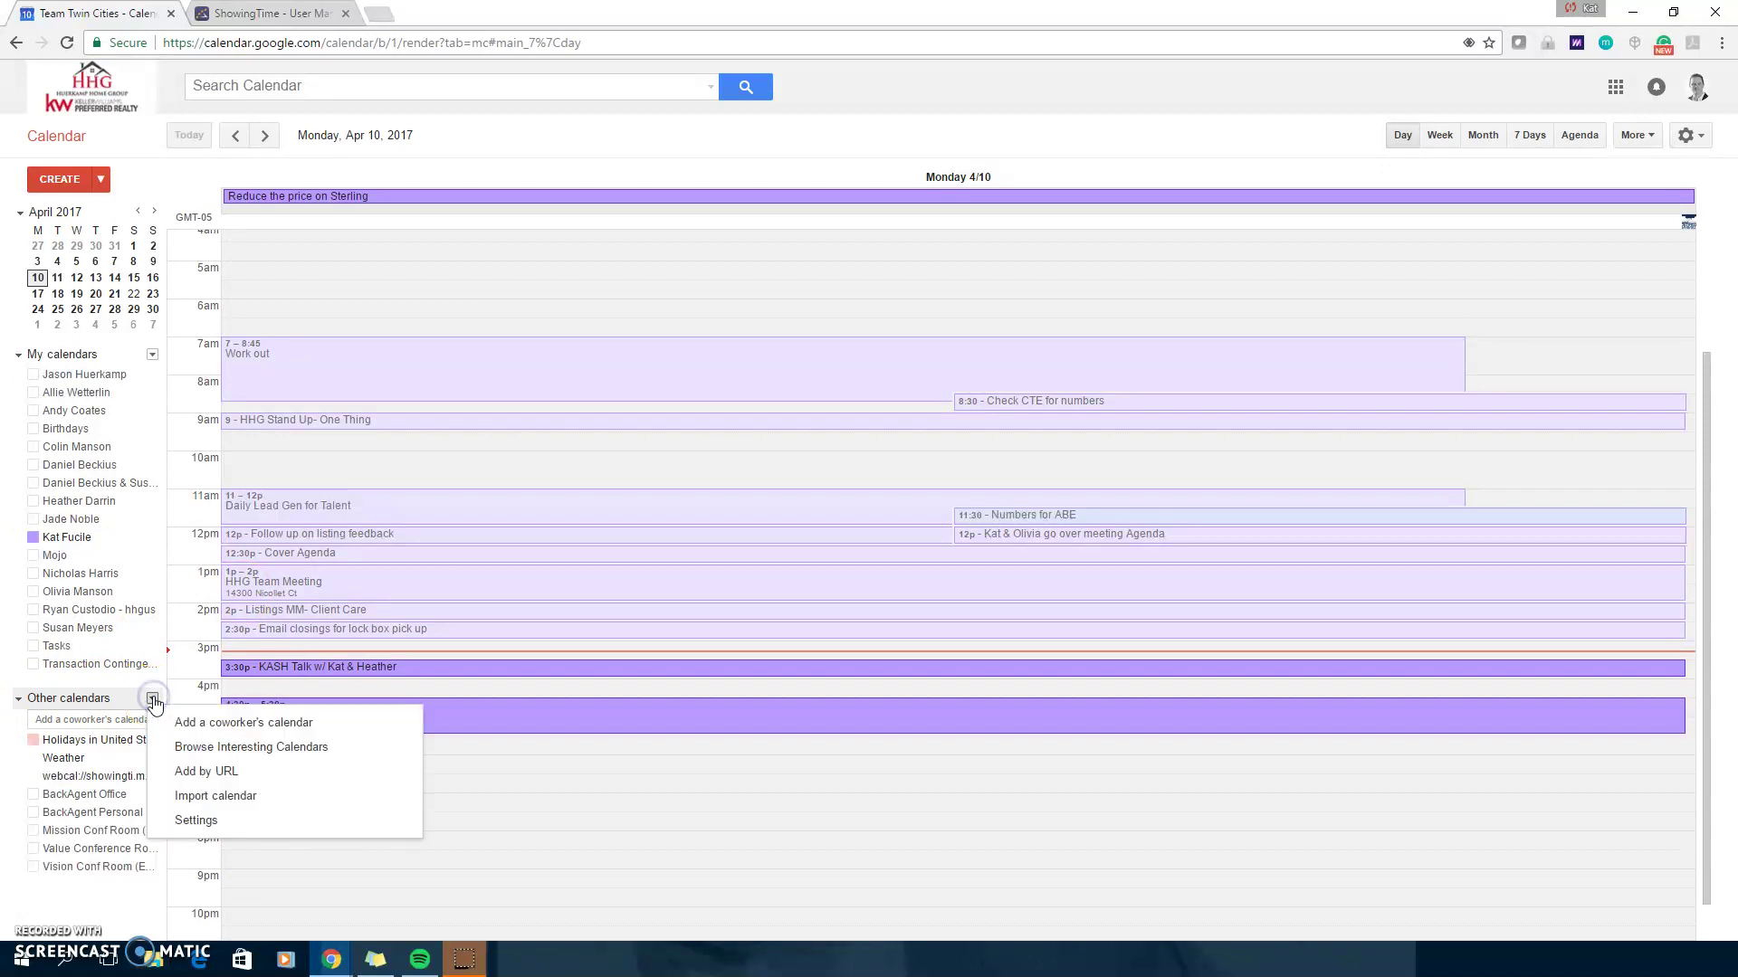
pyautogui.click(206, 772)
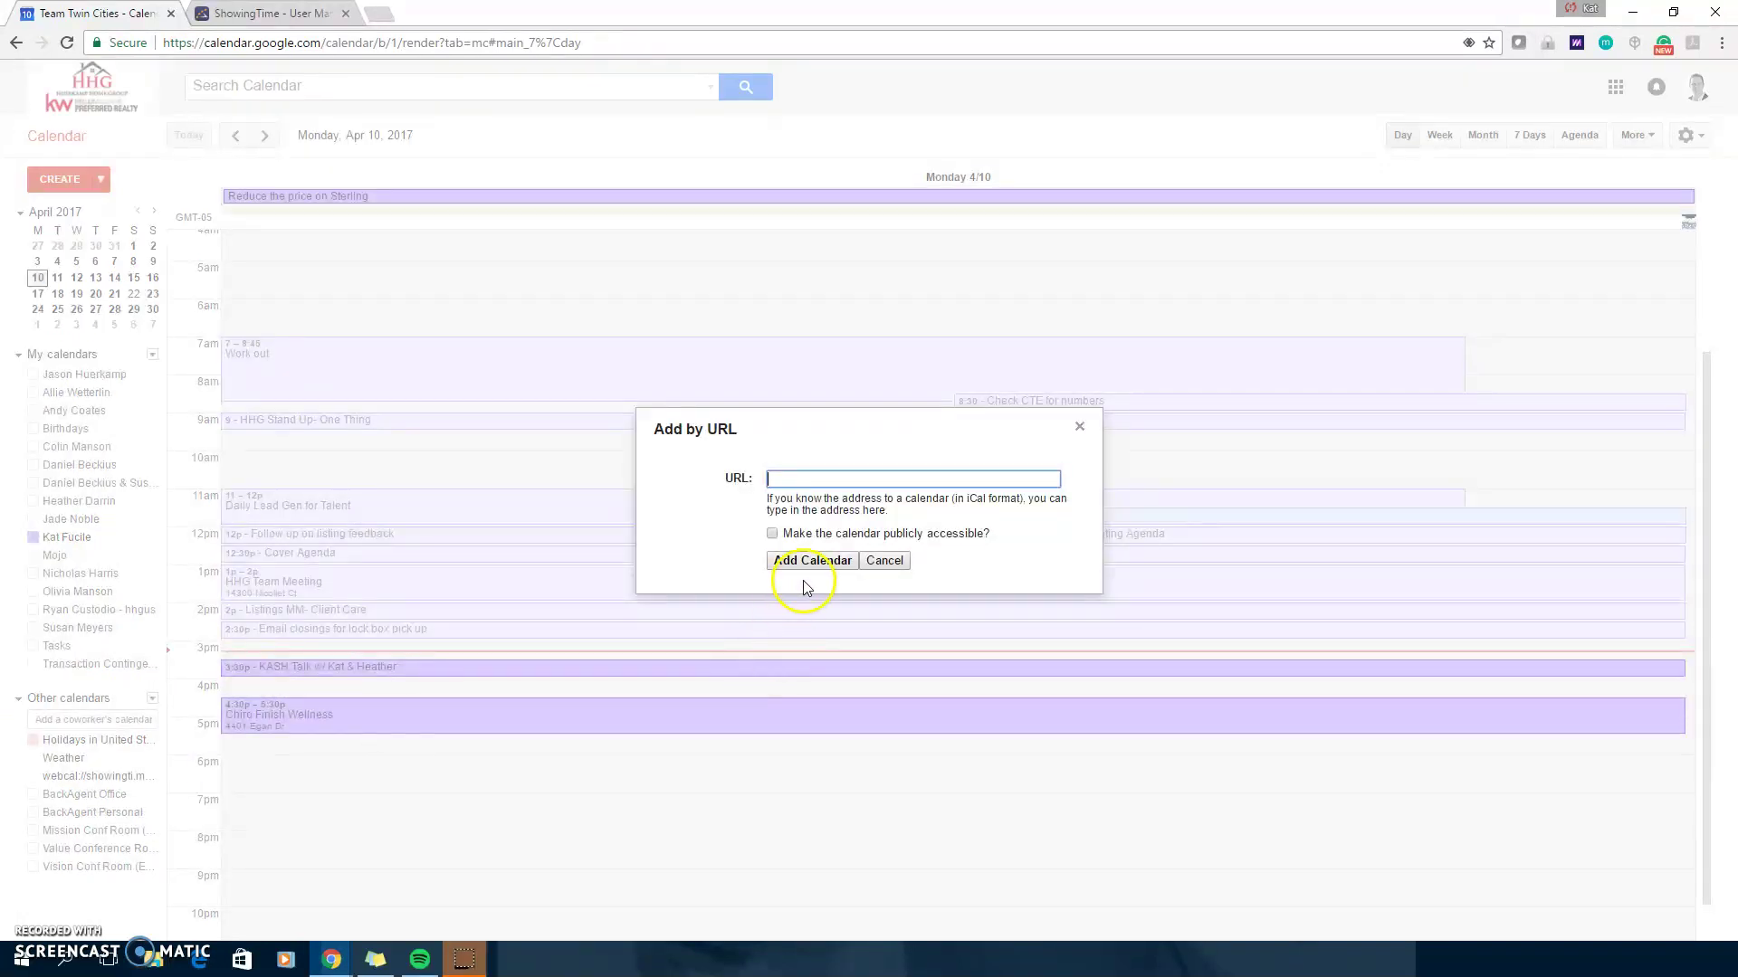
pyautogui.hotkey('ctrl', 'v')
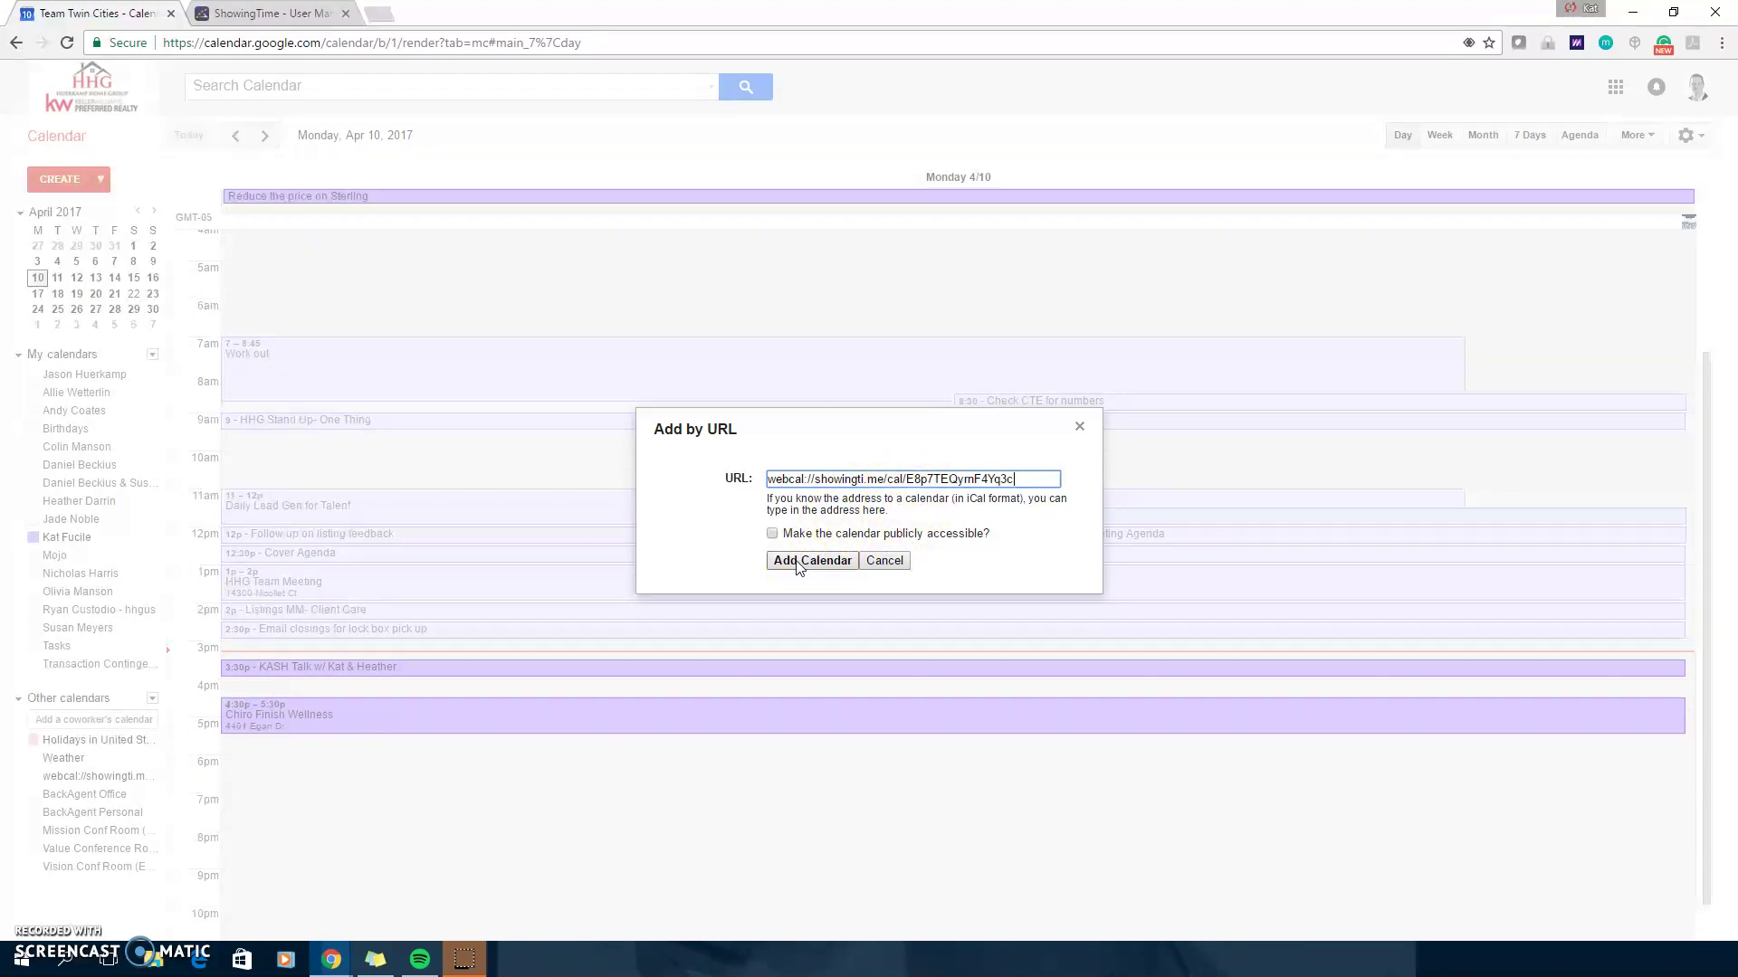
pyautogui.click(810, 561)
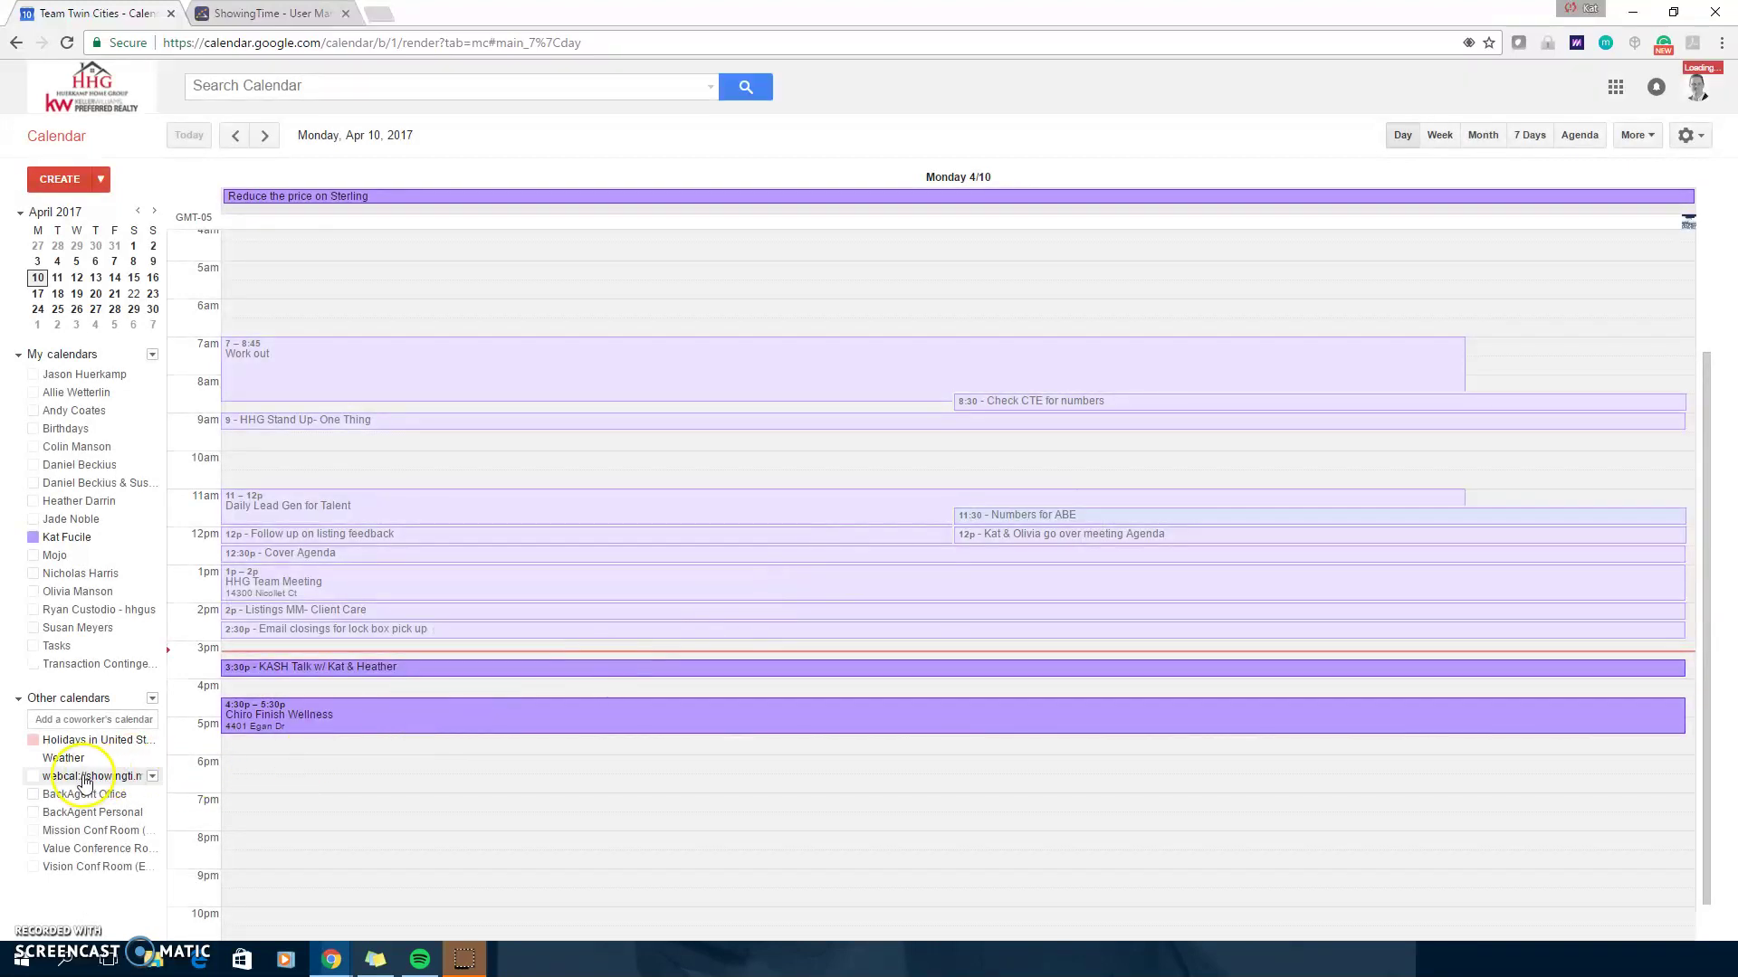